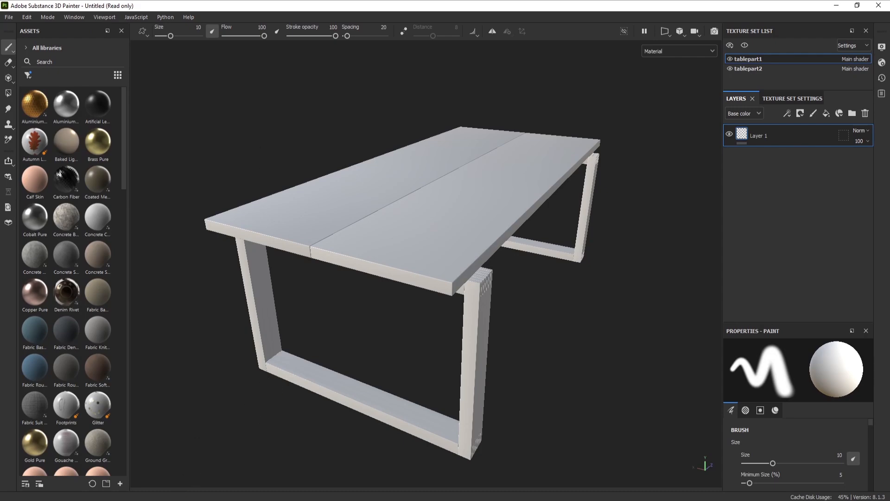
Step: Switch to the browser's Substance 3D Community Assets page and download the light brown Wood Panel material as an .sbsar file
key(alt+Tab)
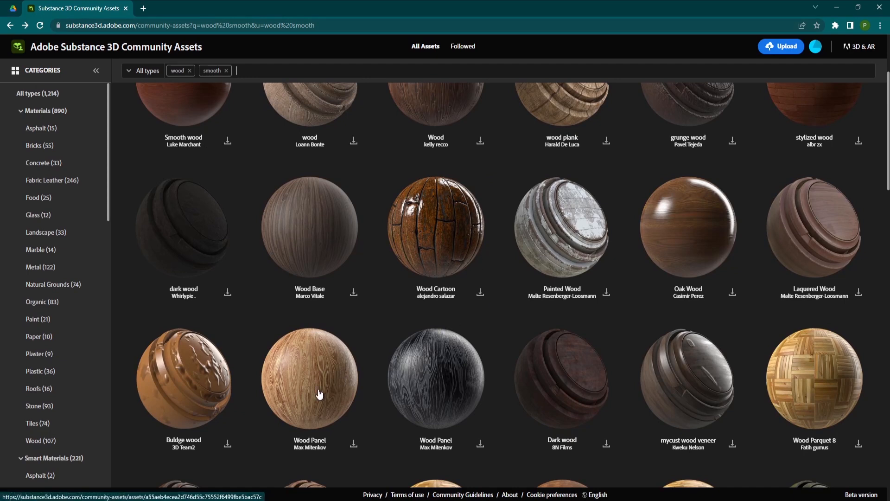
click(331, 397)
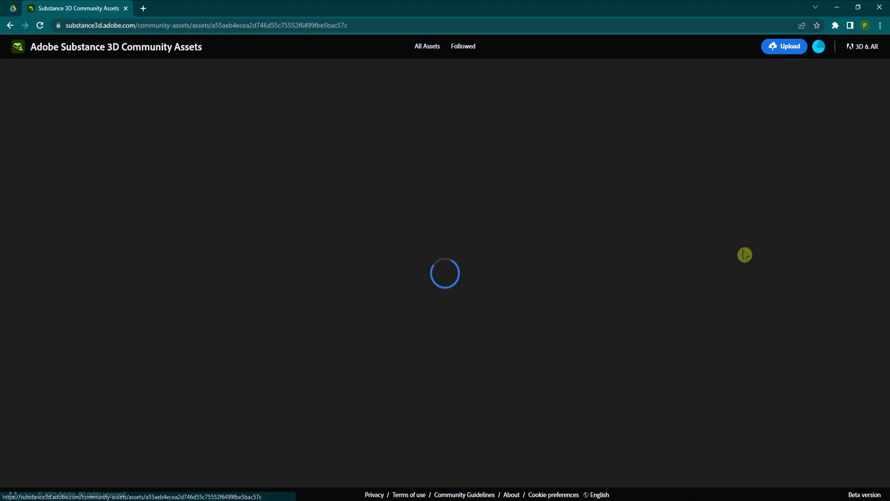
click(750, 118)
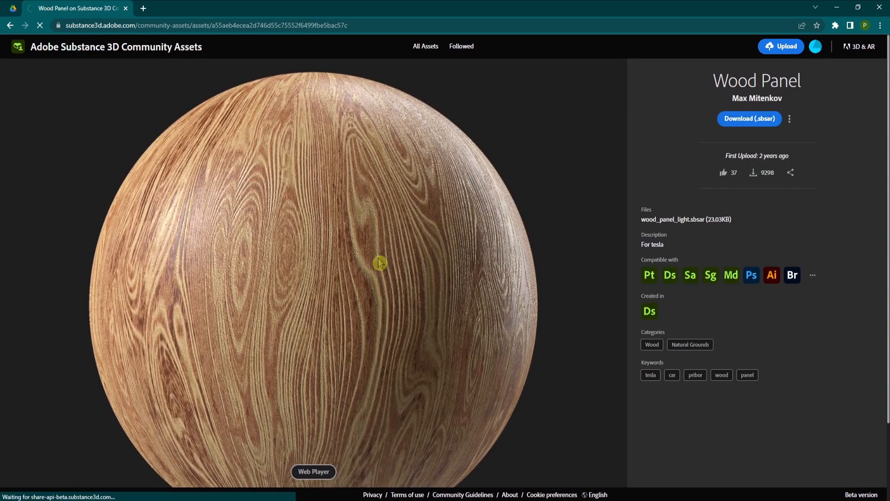
Step: Return to the wood material results and download the Oak Wood material as an .sbsar file
click(11, 23)
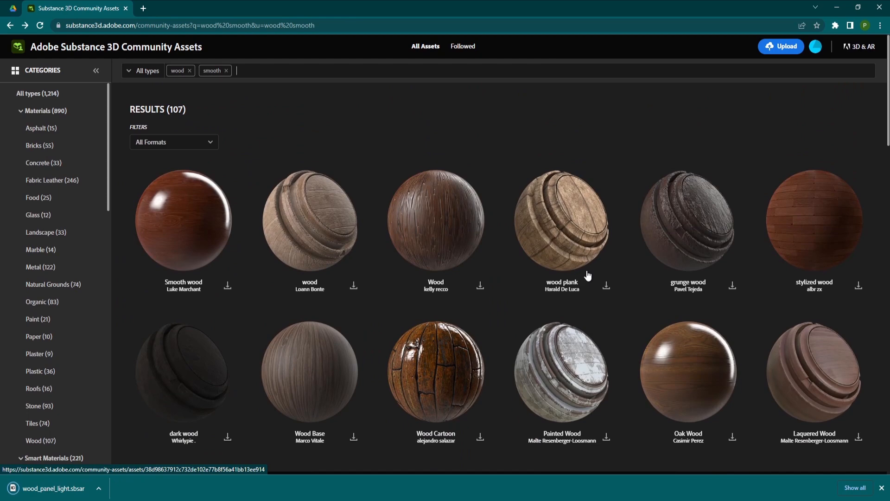
scroll(587, 276, down, 1)
click(718, 322)
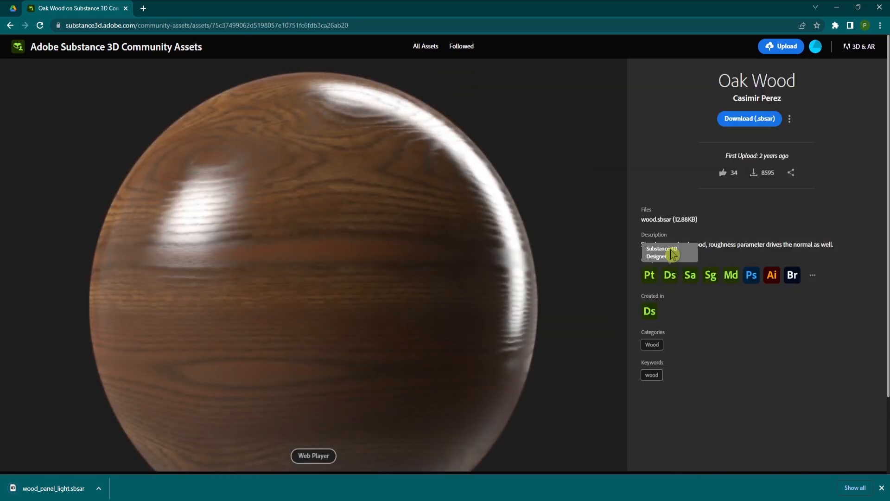
click(750, 120)
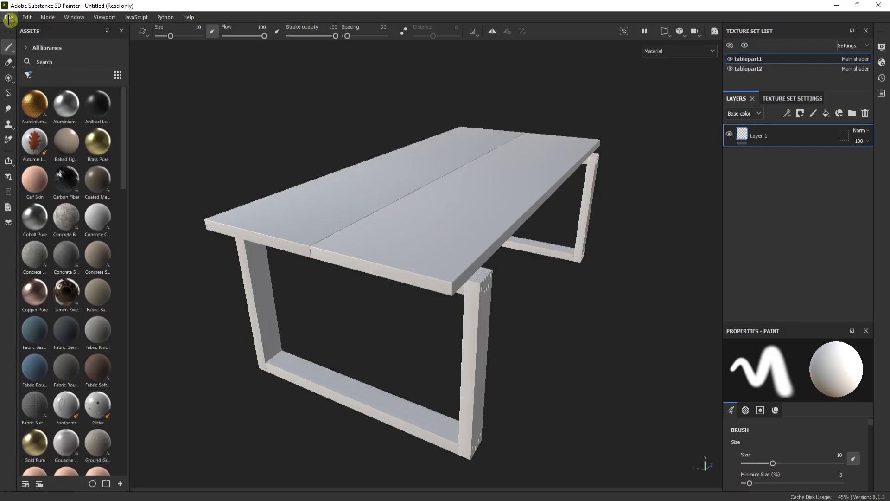
Step: Start a resource import in Substance 3D Painter and add the wood .sbsar file from the Downloads folder
click(9, 19)
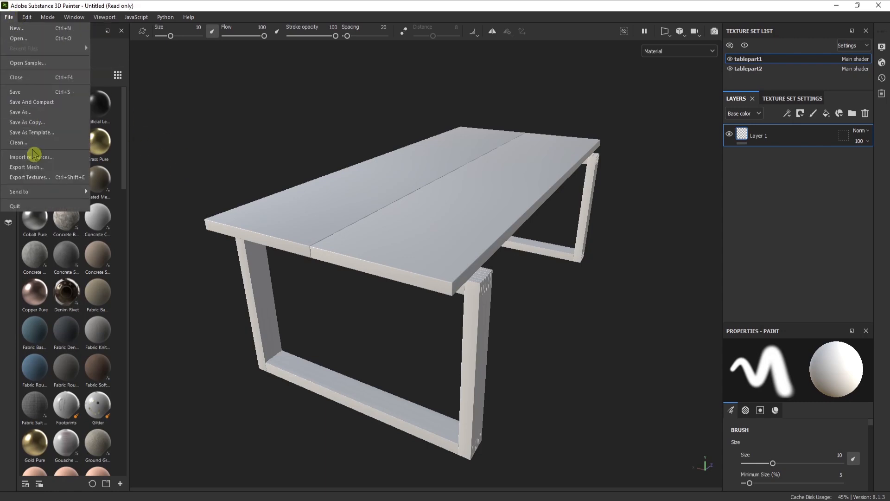
click(36, 159)
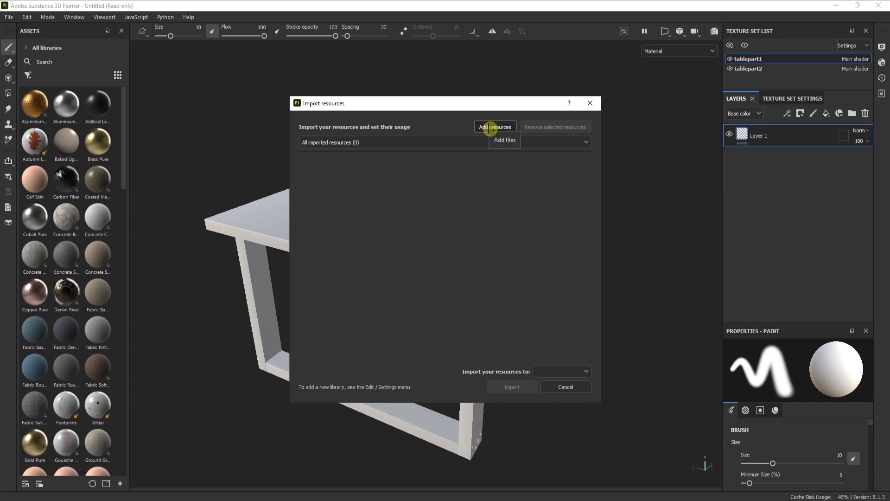
click(504, 140)
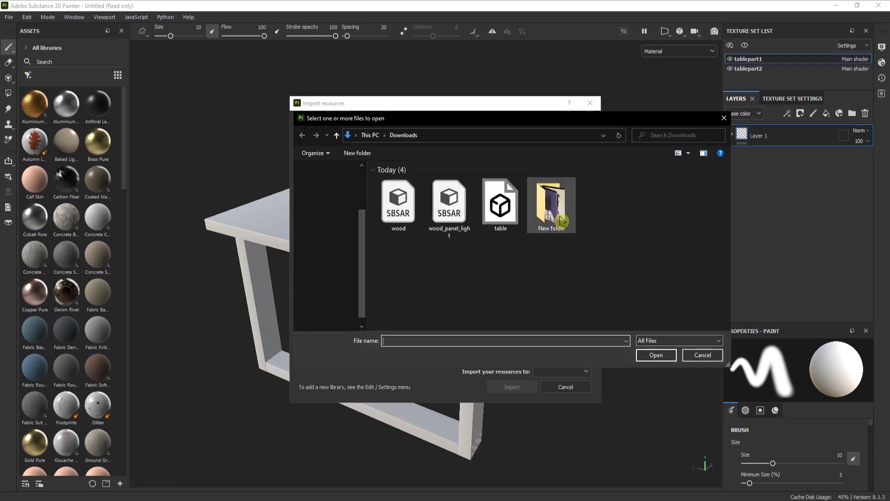
click(392, 207)
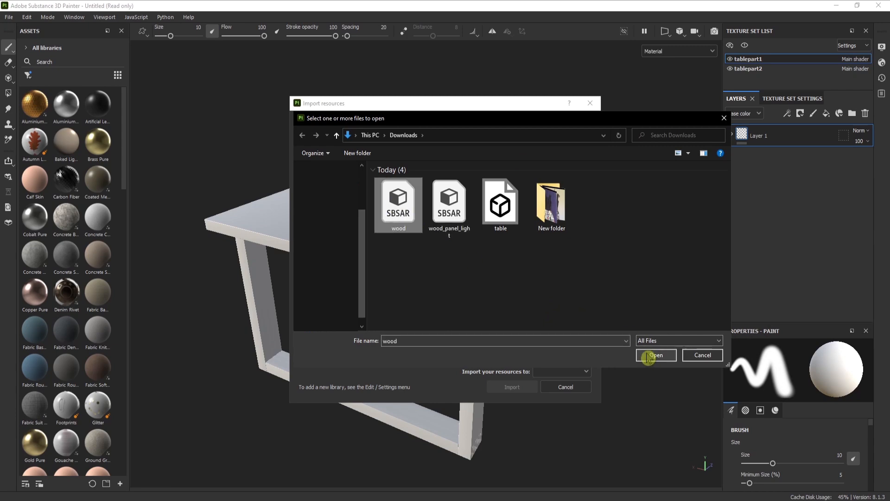
click(648, 358)
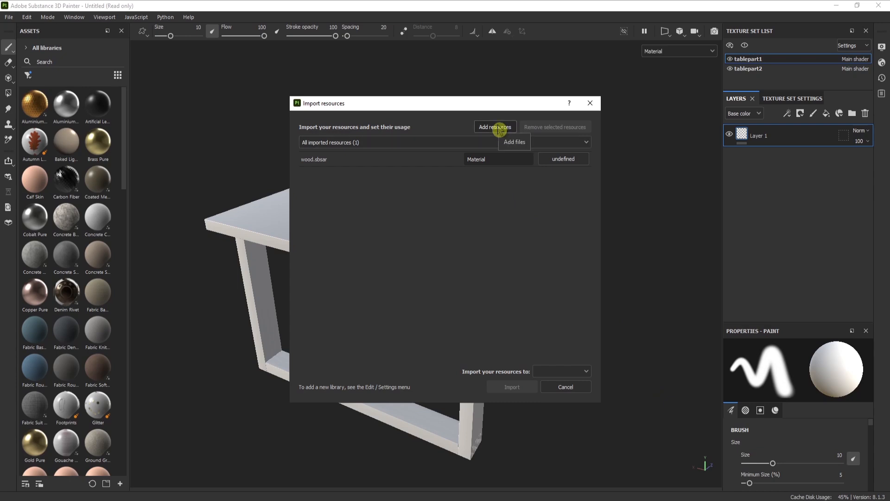
Step: Add the wood_panel_light .sbsar file from Downloads to the resources being imported
click(497, 128)
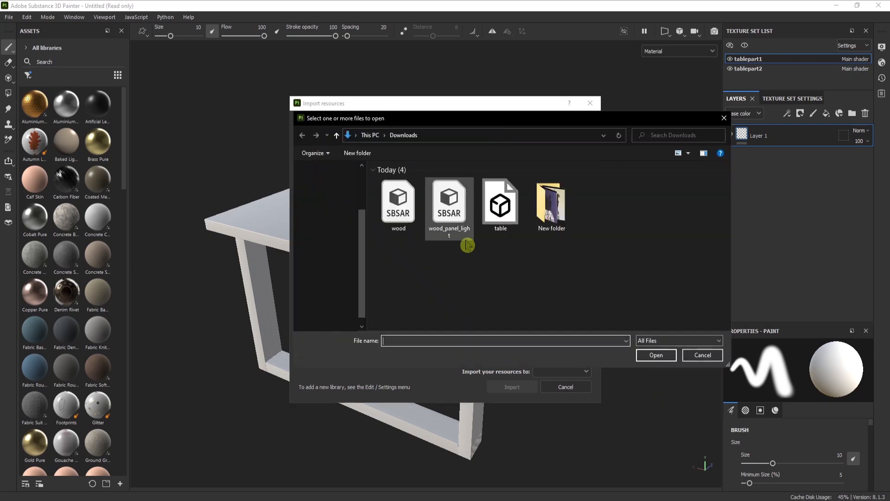
click(449, 204)
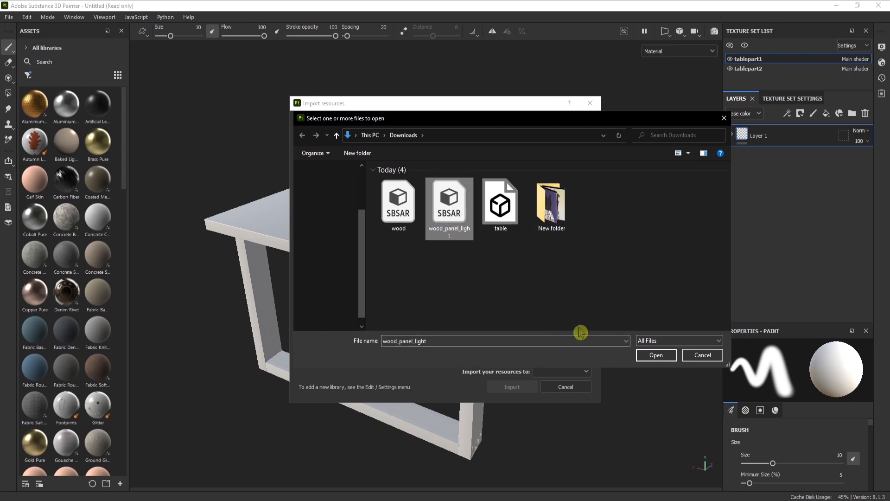
click(664, 356)
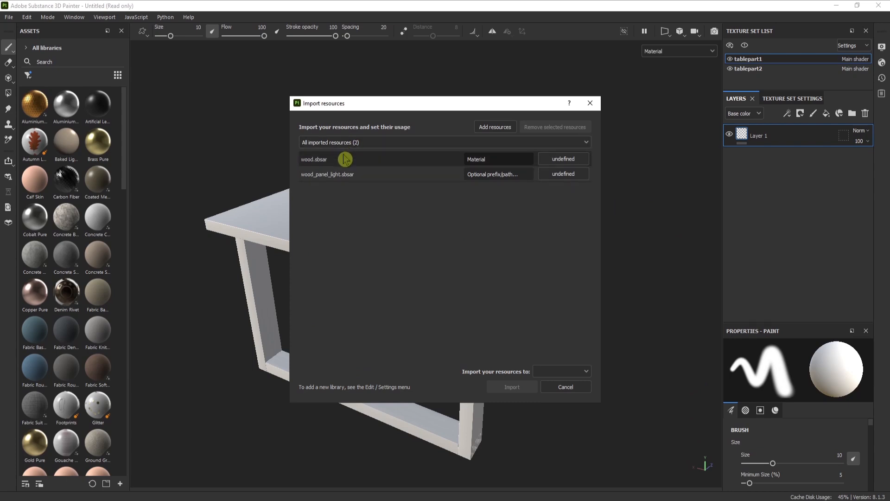
Step: Set the usage of both wood.sbsar and wood_panel_light.sbsar to basematerial
click(582, 161)
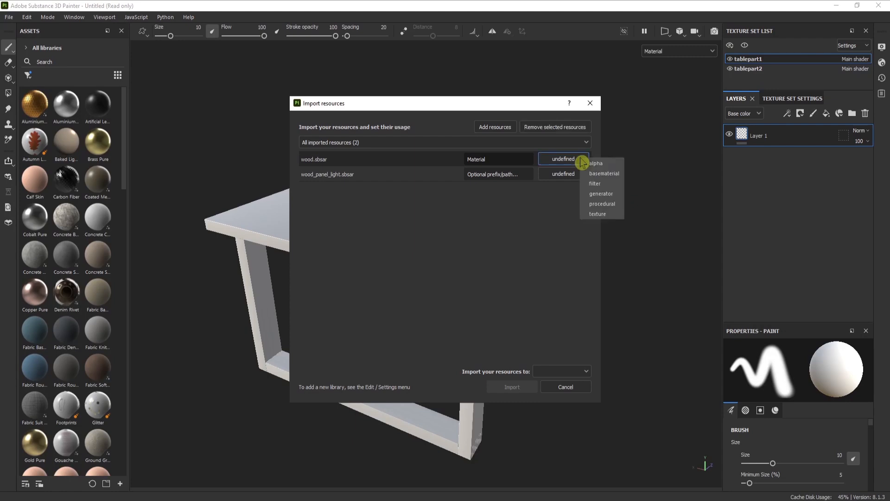
click(620, 175)
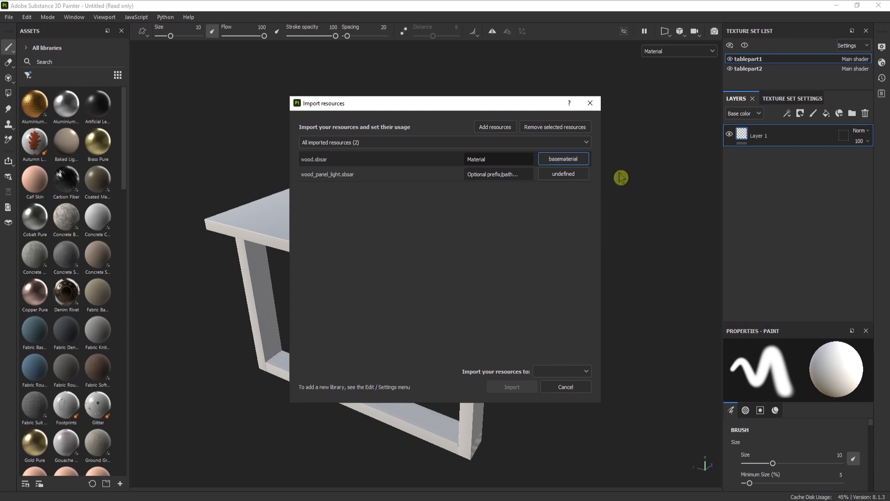
click(575, 175)
click(608, 194)
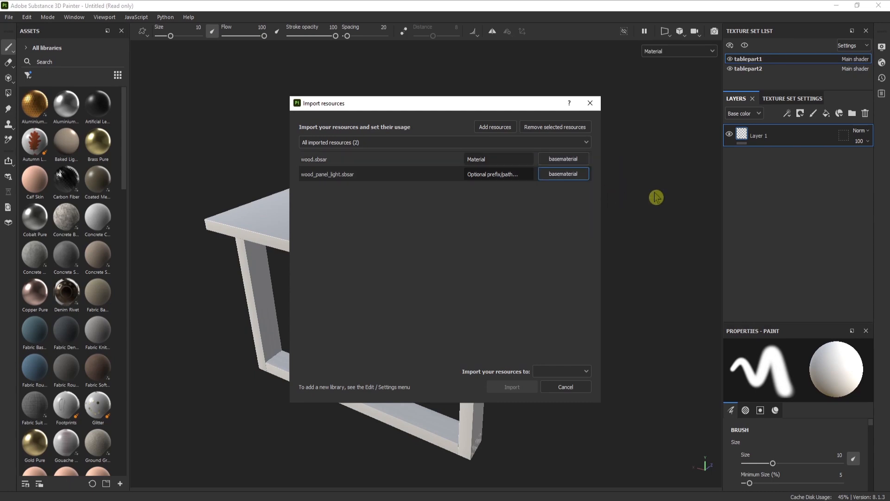
click(536, 297)
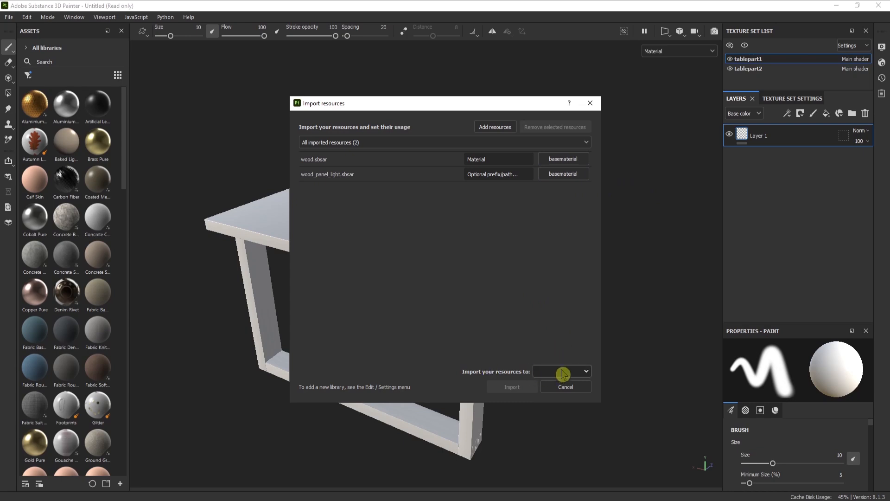
Step: Try the current session and project 'Untitled' as destinations for the imported resources
click(544, 371)
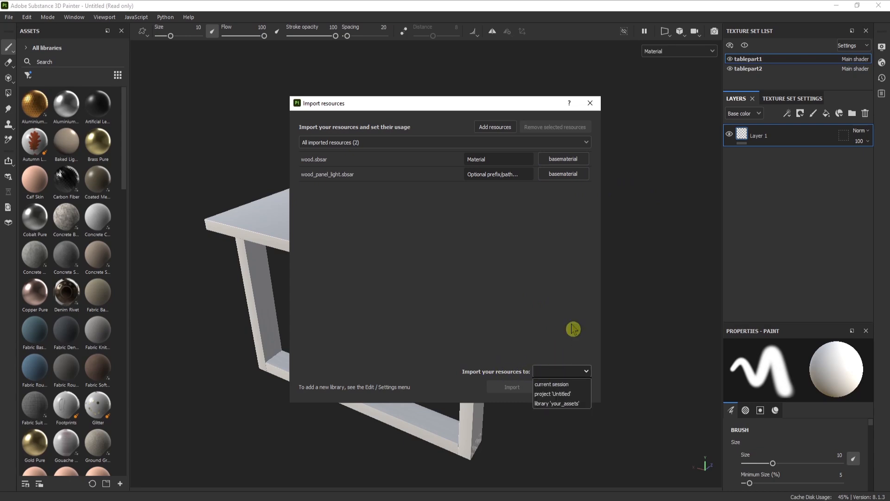
click(554, 384)
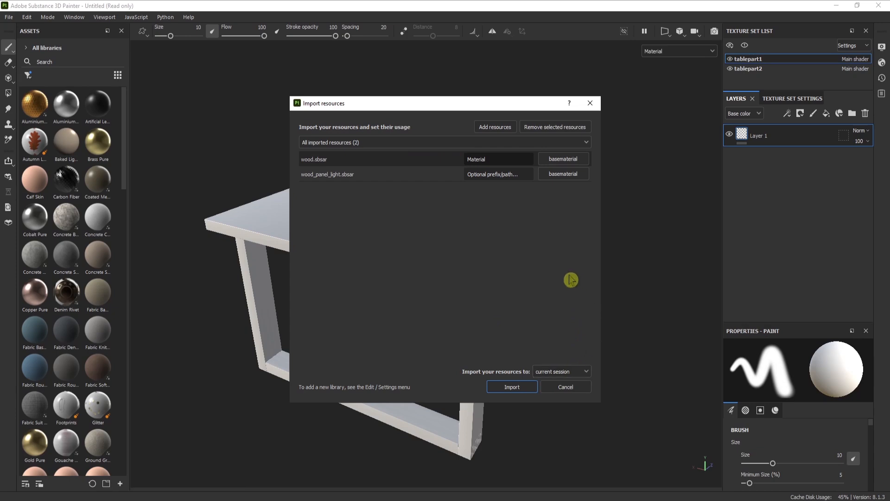
click(548, 370)
click(574, 394)
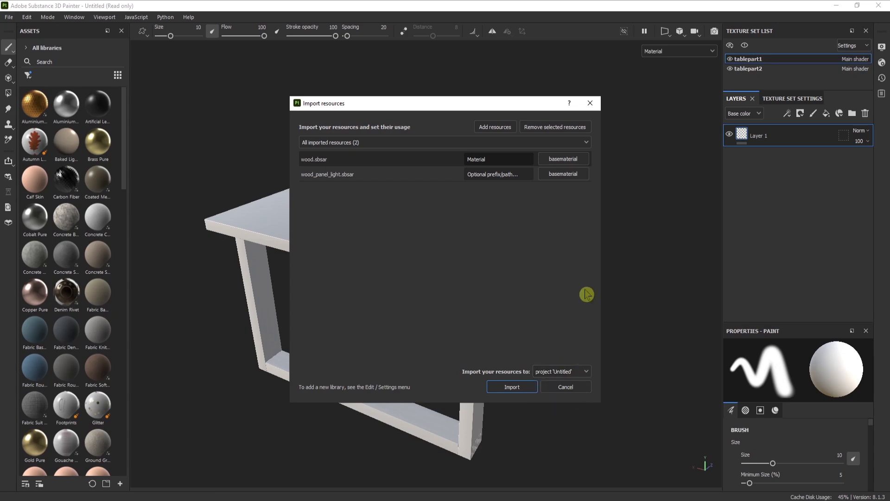
click(579, 294)
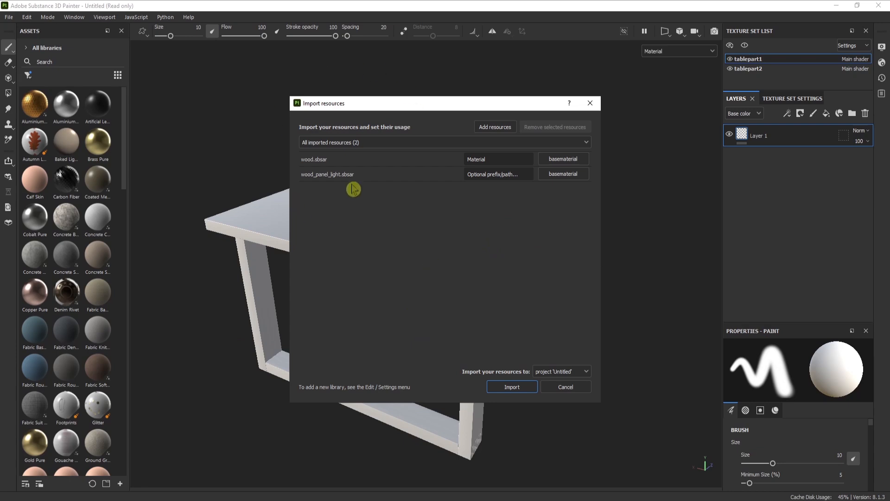
Step: Set the import destination to library 'your_assets' and import both wood materials
click(587, 371)
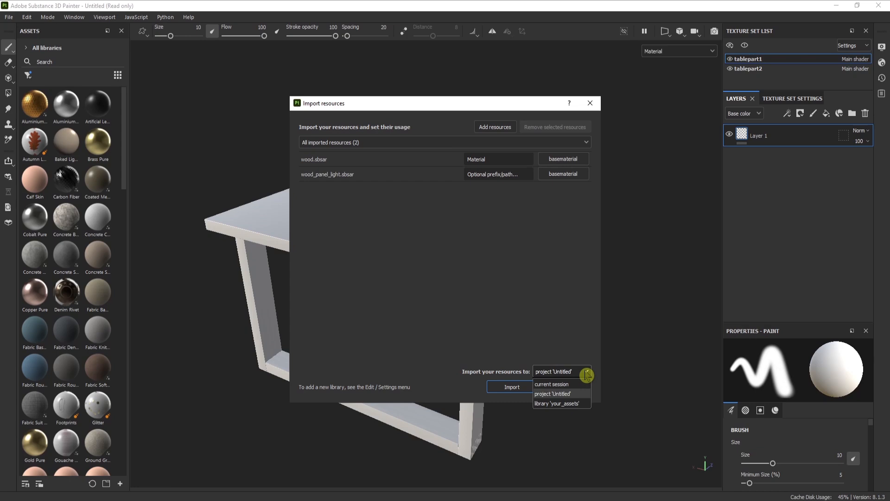
click(573, 403)
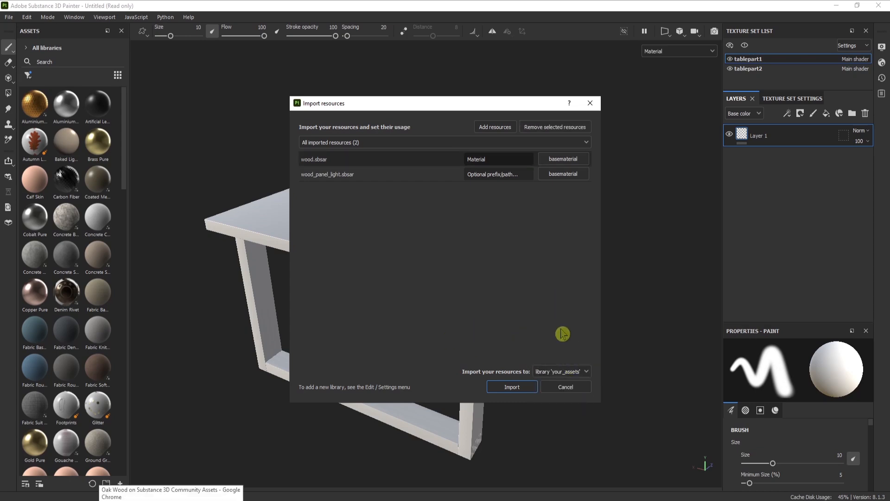
click(560, 373)
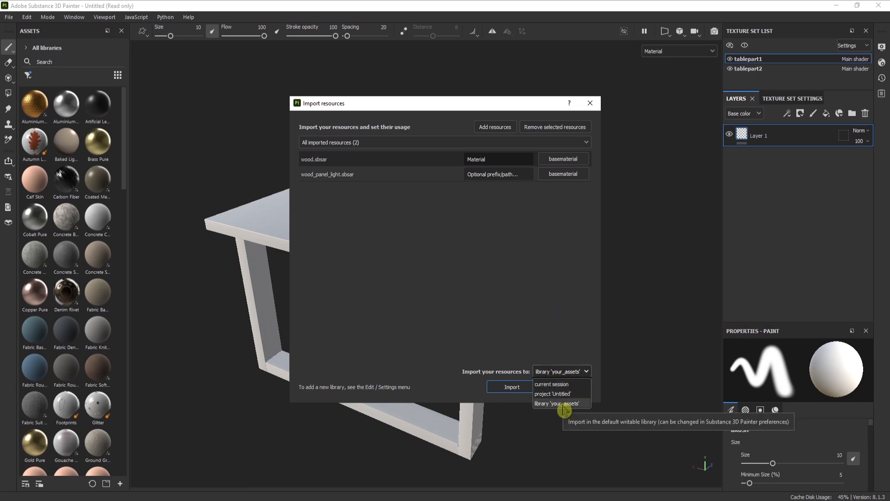
click(558, 321)
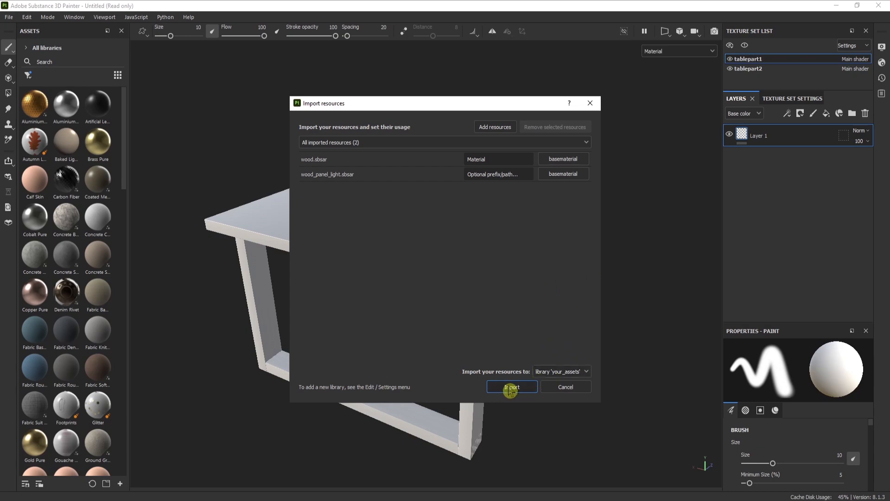
click(510, 387)
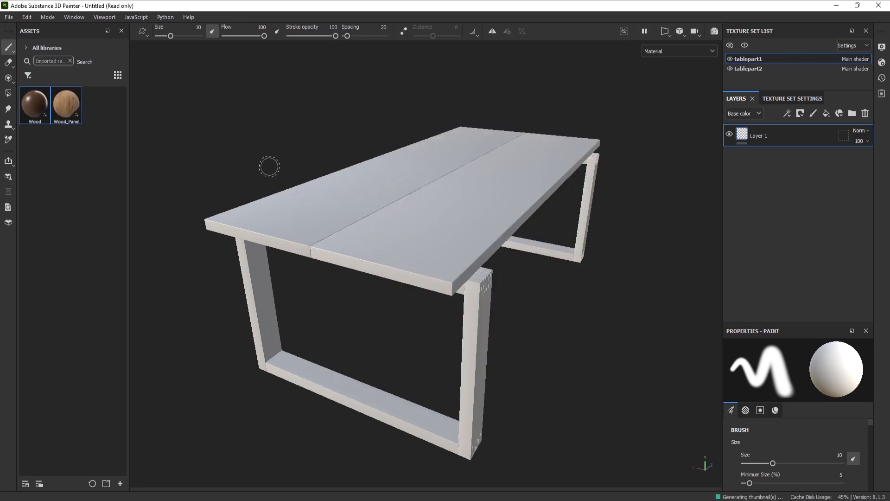
Step: Apply the imported Wood_Panel material to the tabletop as a new fill layer
click(68, 94)
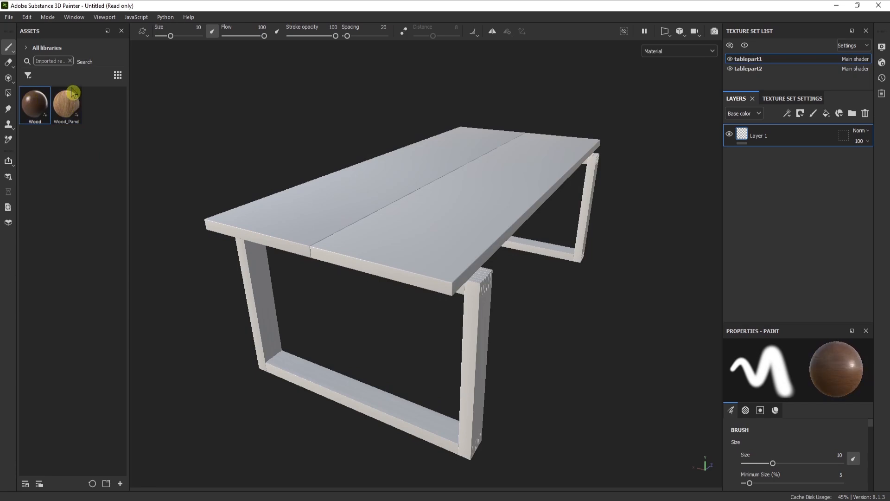
click(74, 107)
drag(74, 108, 288, 213)
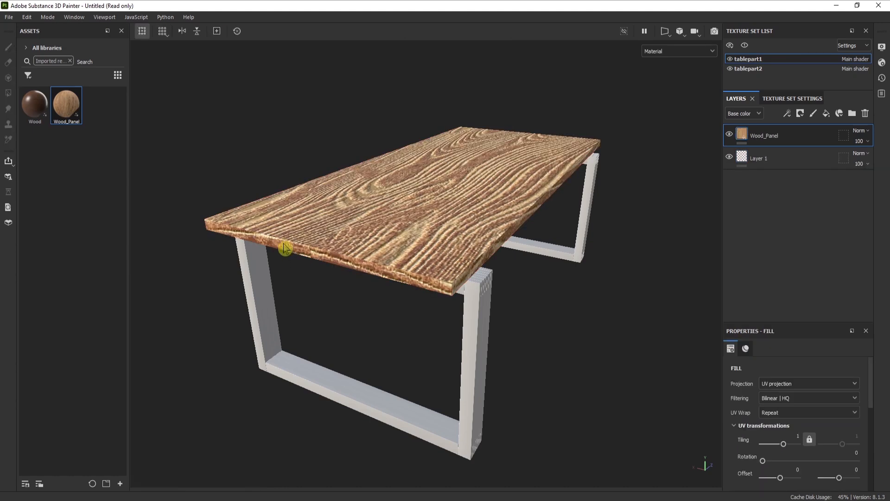
Step: Apply the imported Wood material to the tabletop as a layer above Wood_Panel, and hide the Wood_Panel layer
scroll(288, 236, down, 3)
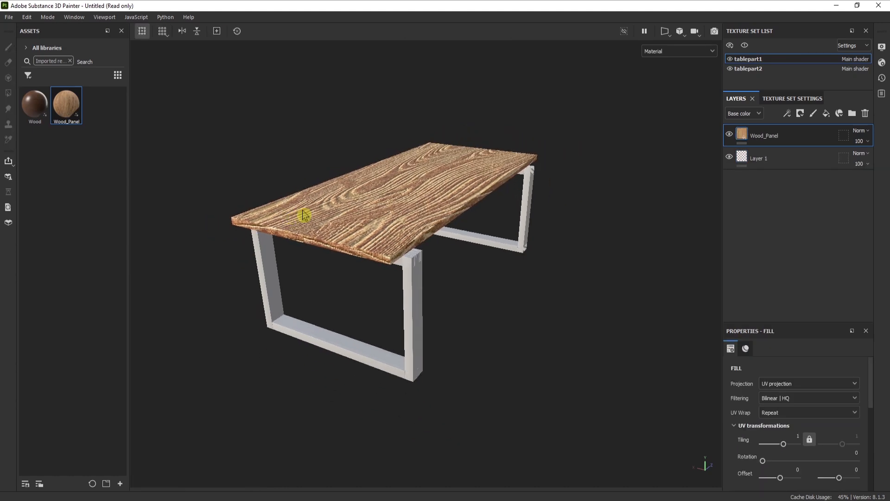
scroll(303, 215, down, 2)
click(33, 106)
drag(34, 107, 302, 244)
scroll(316, 204, up, 2)
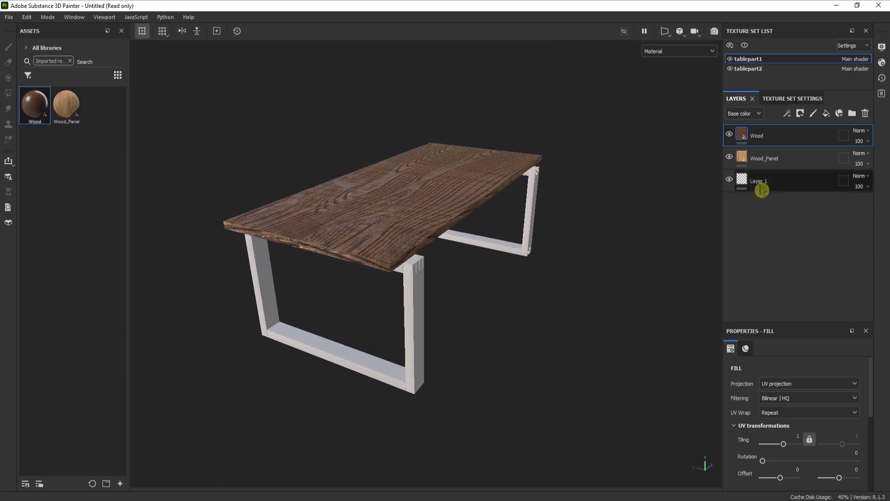
click(730, 156)
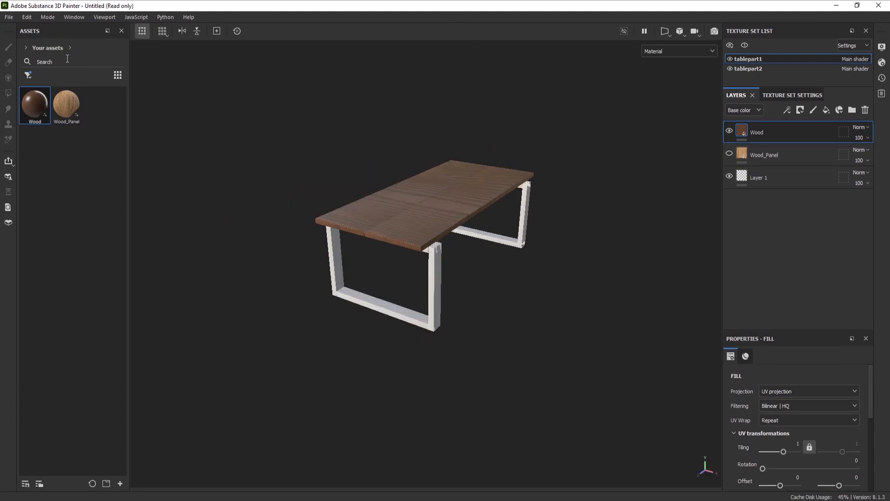
Step: Browse the materials across all libraries, and return the asset view to the Your assets library
click(25, 51)
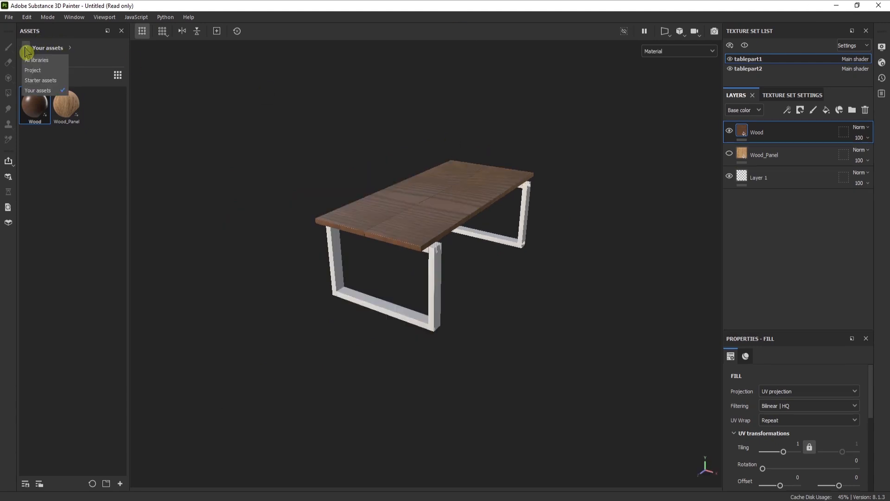
click(40, 59)
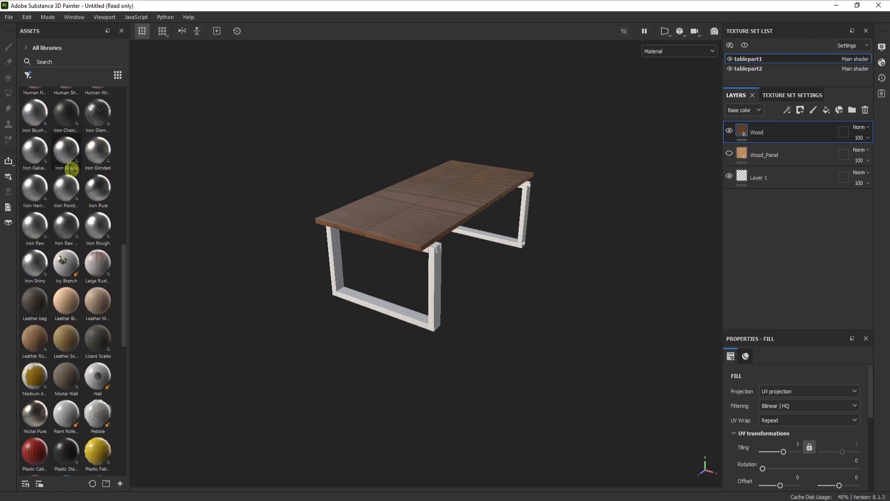
click(28, 51)
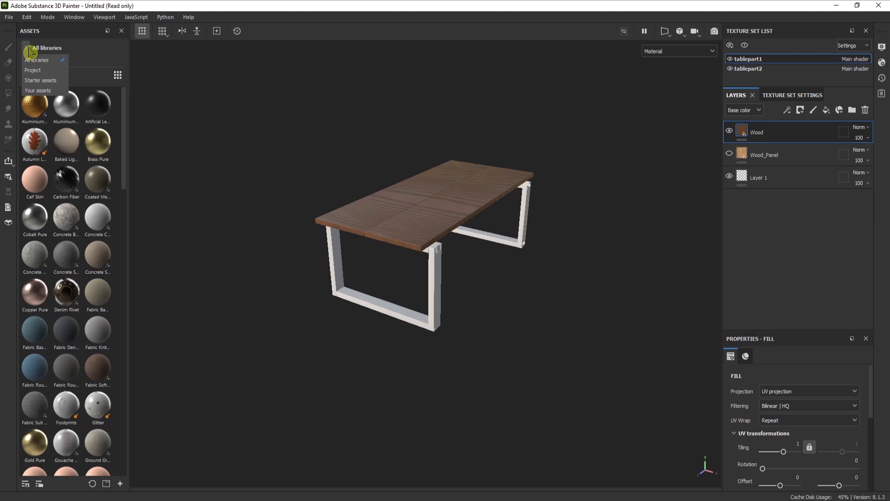
click(49, 91)
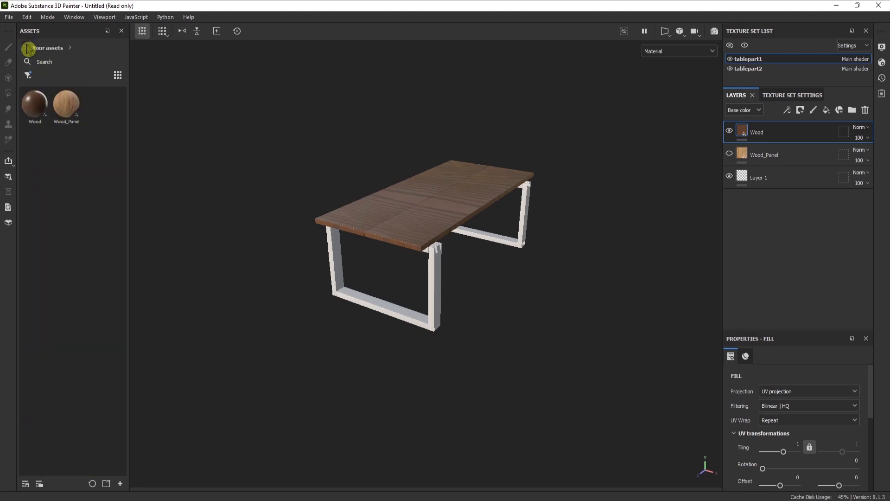
key(ctrl)
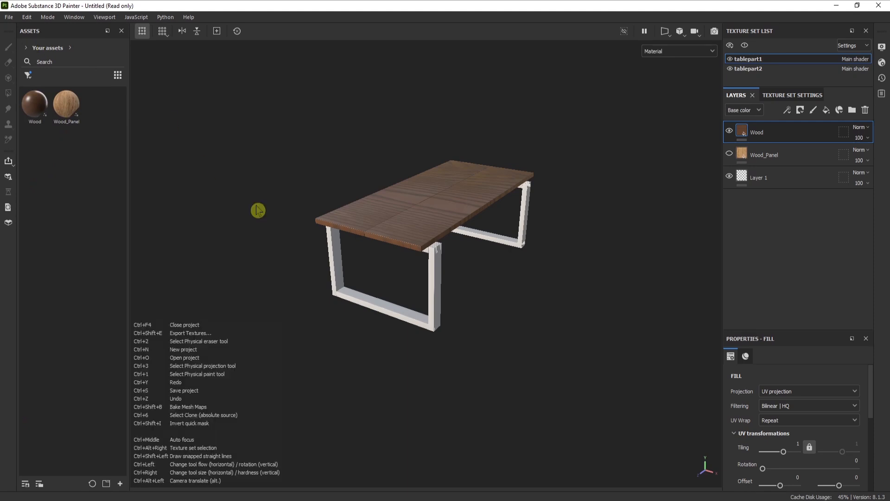
Step: Review the available import destinations in the resource import dialog and close it without importing anything
click(9, 19)
click(41, 158)
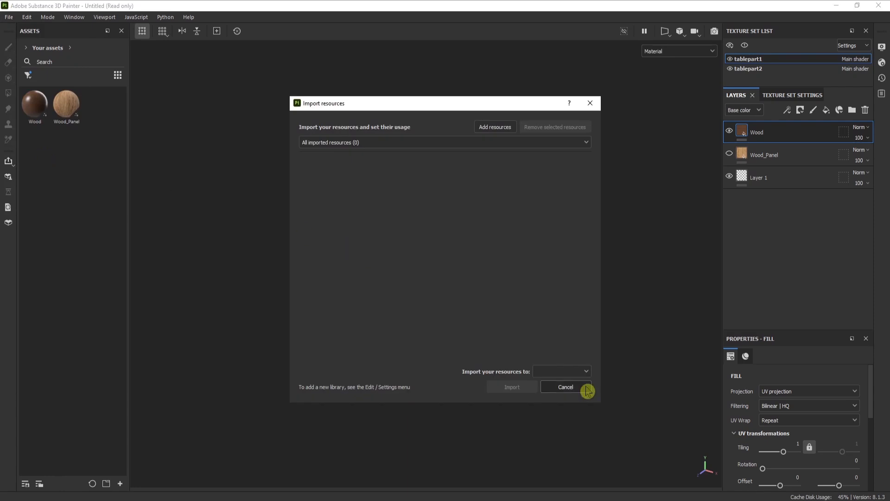
click(583, 372)
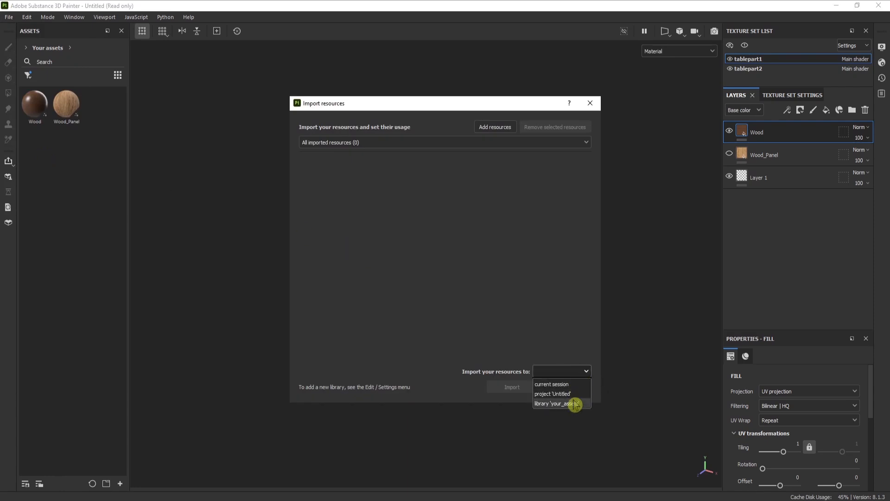
click(590, 103)
click(590, 103)
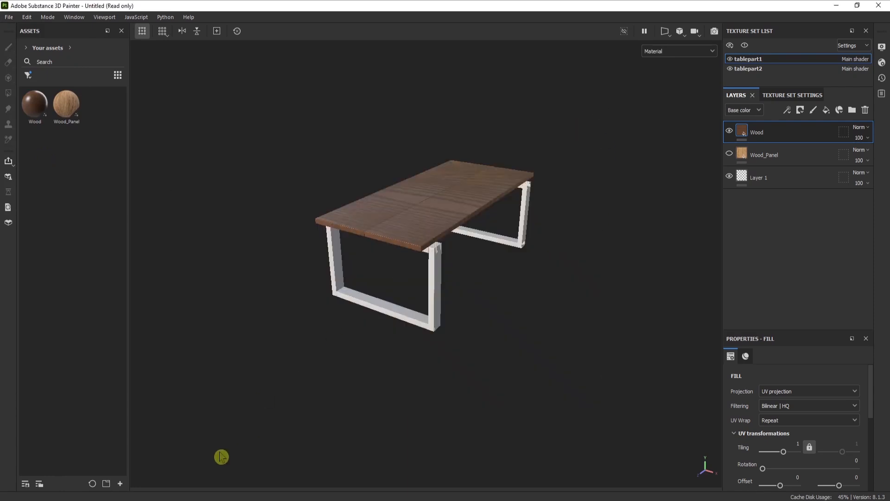
Step: Switch to the Substance 3D Community Assets page in the browser, download Wood Parquet 8, and return to Substance 3D Painter
click(185, 495)
click(481, 341)
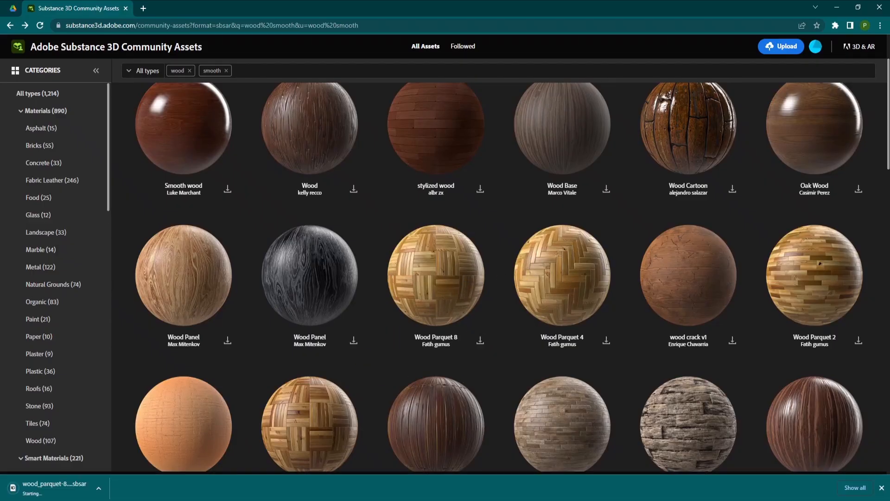
key(alt+Tab)
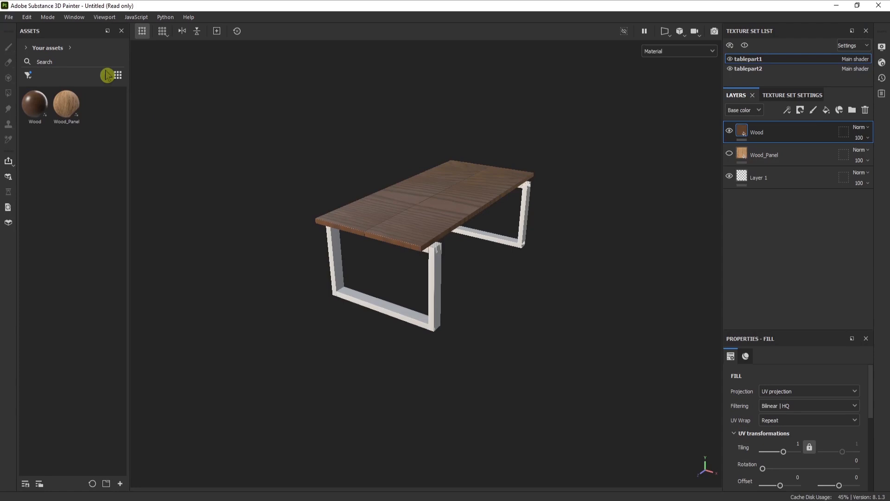
Step: Start a resource import and add the wood_parquet-8 file from the Downloads folder
click(9, 16)
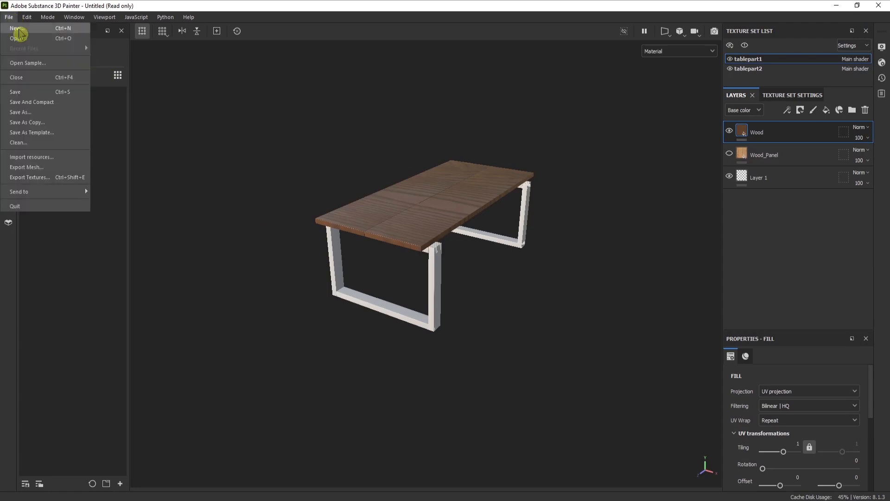
click(37, 158)
click(420, 144)
click(507, 127)
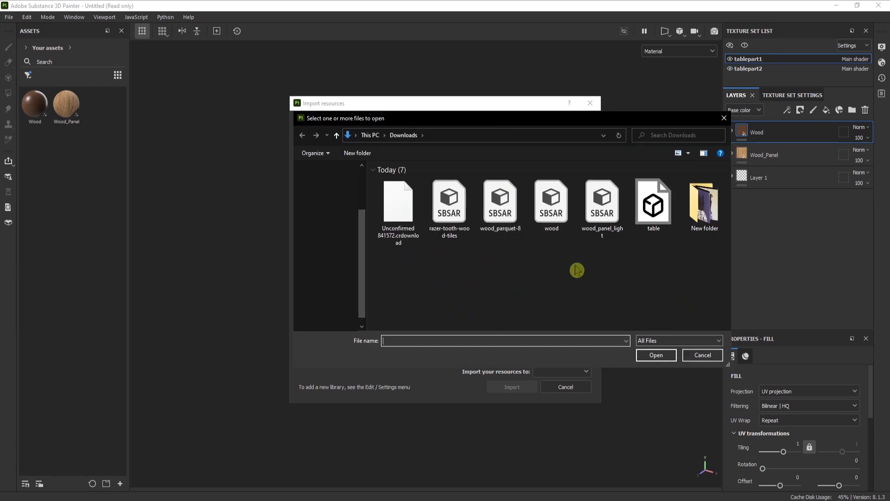
click(506, 204)
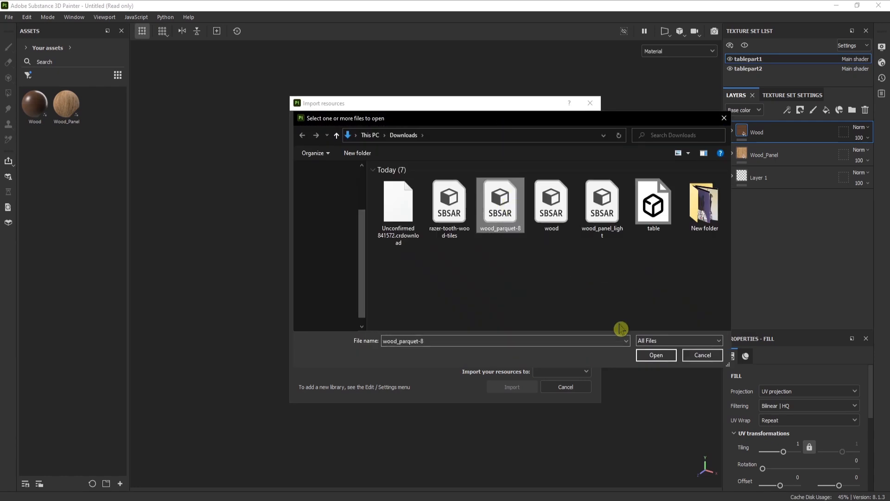
click(657, 354)
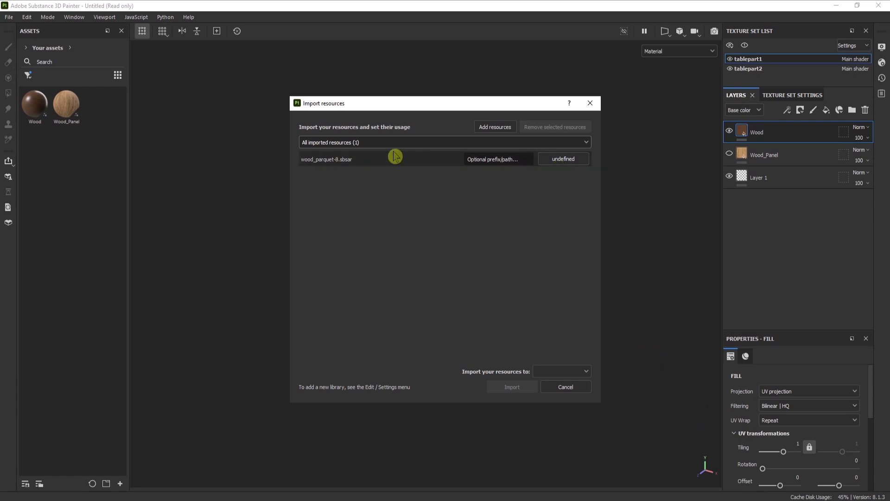
Step: Set wood_parquet-8.sbsar's usage to basematerial and its prefix to 'wood', and import it into project 'Untitled'
click(583, 372)
click(579, 394)
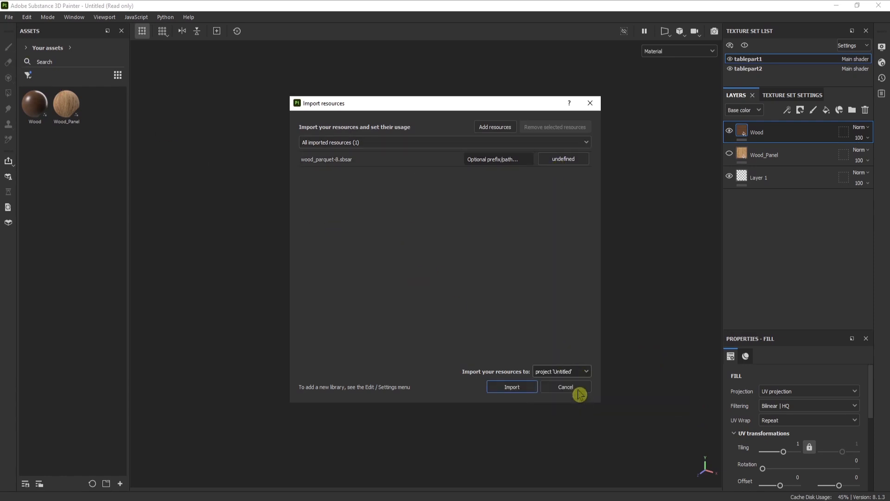
click(513, 393)
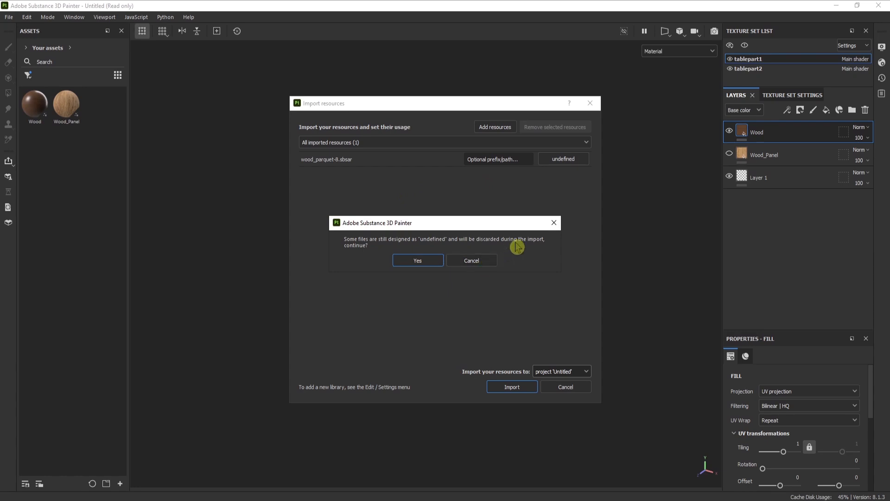
click(473, 260)
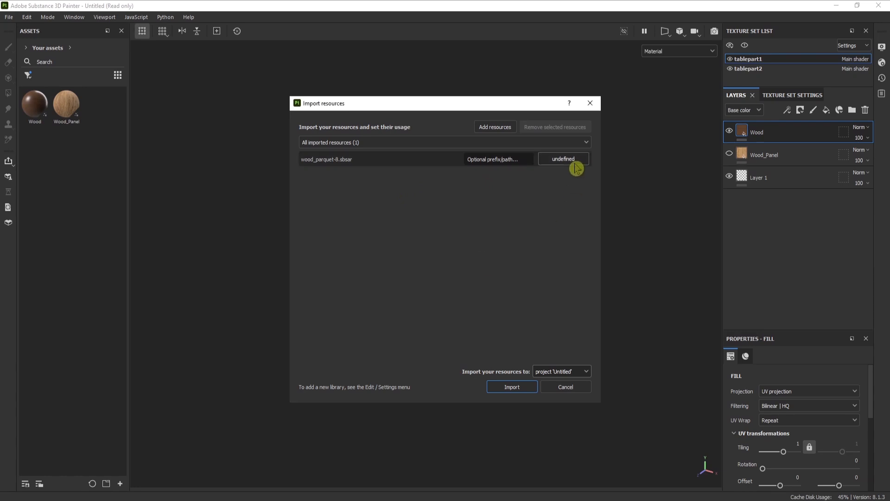
click(575, 160)
click(600, 172)
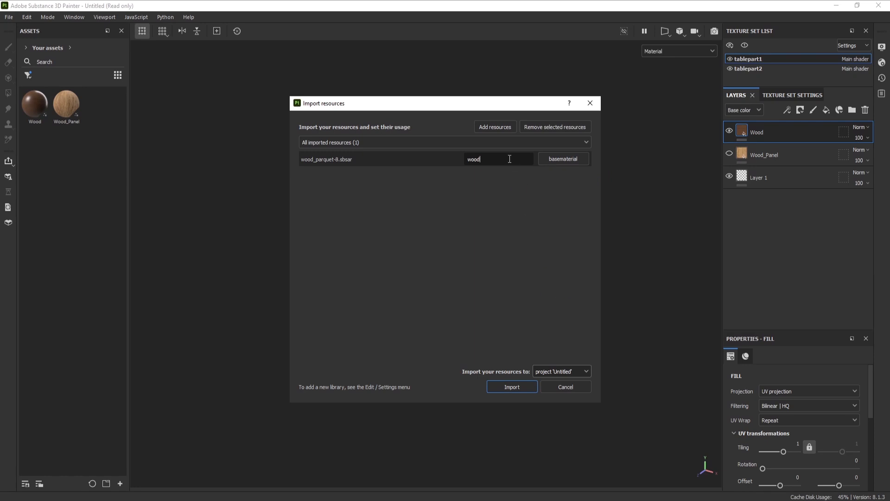
click(505, 388)
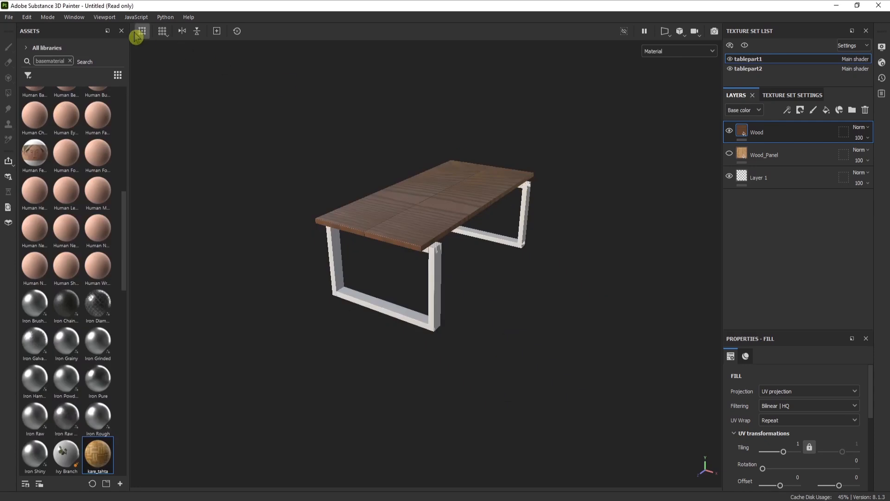
Step: Show only the Project library's assets and apply the kare_tahta material to the tabletop as a new fill layer
click(27, 48)
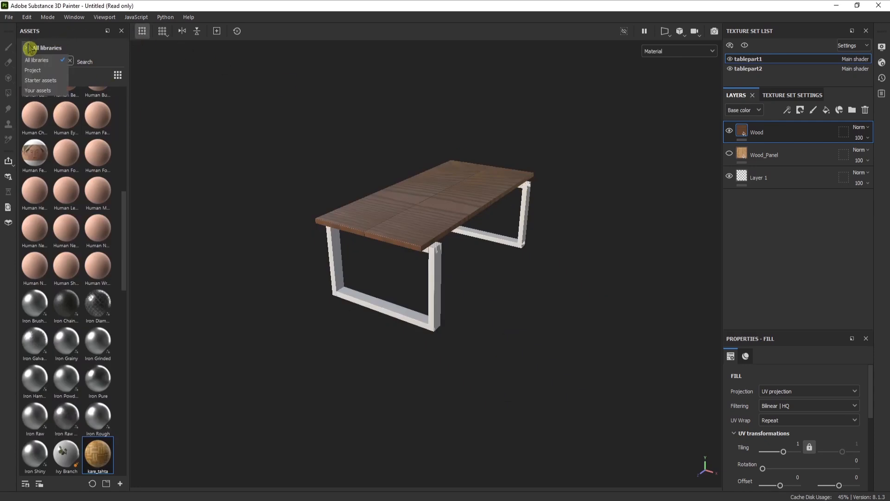
click(33, 70)
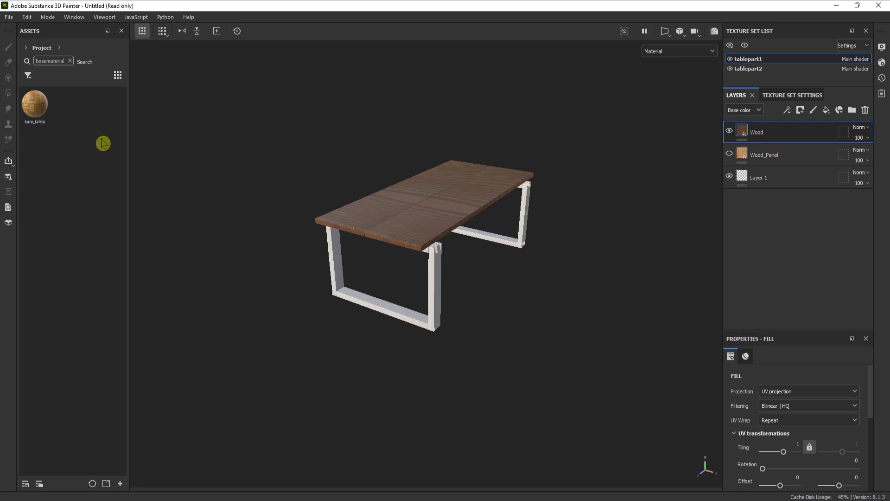
drag(34, 104, 413, 340)
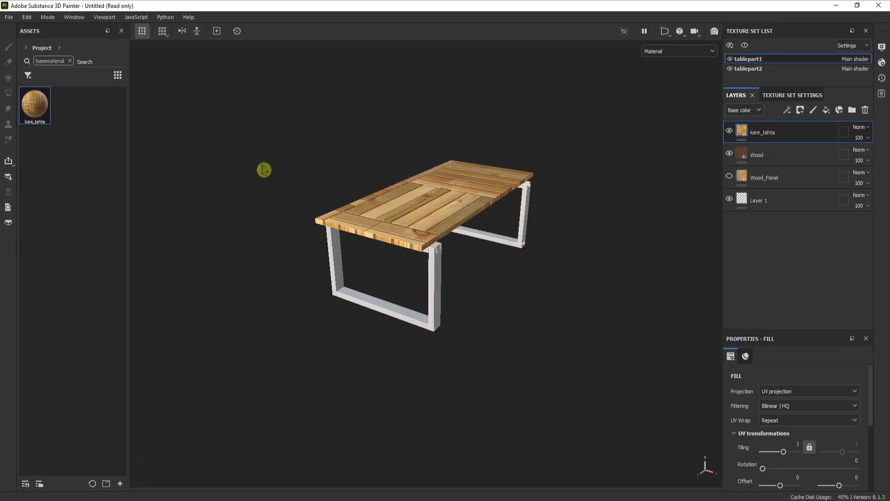
Step: Switch to the Community Assets page in the browser, download Razer Tooth Wood Tiles, and return to Substance 3D Painter
mouse_move(171, 498)
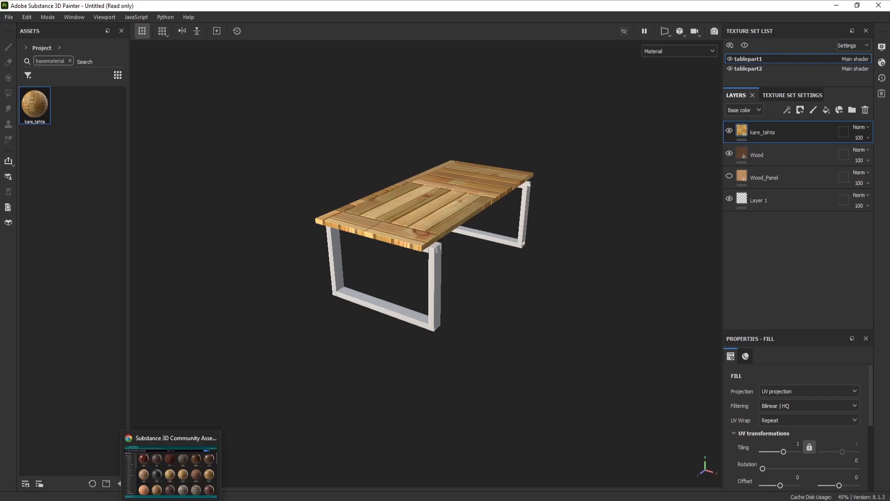
click(204, 475)
scroll(264, 364, down, 9)
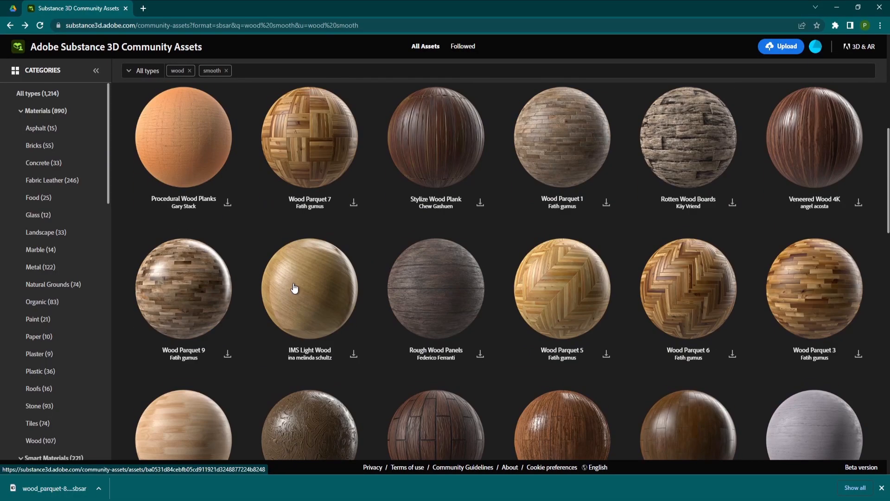
click(226, 366)
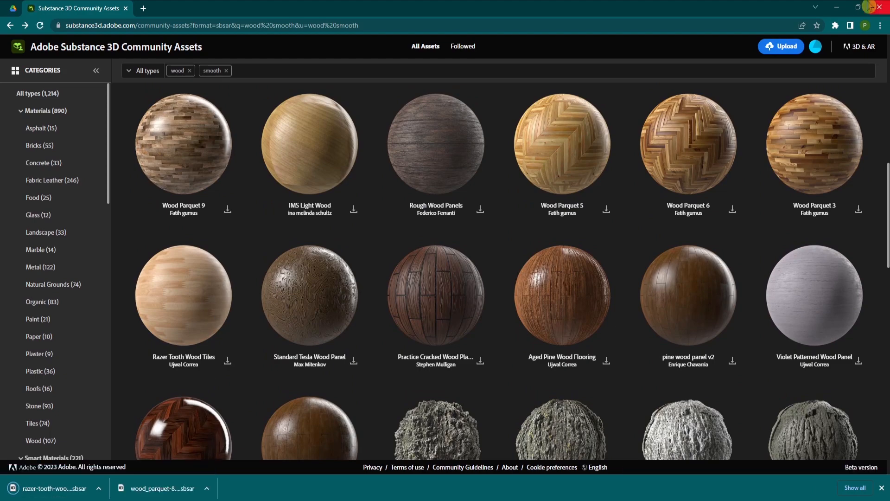
click(837, 8)
Step: Start a resource import and add the razer-tooth-wood-tiles (1) file from the Downloads folder
click(9, 16)
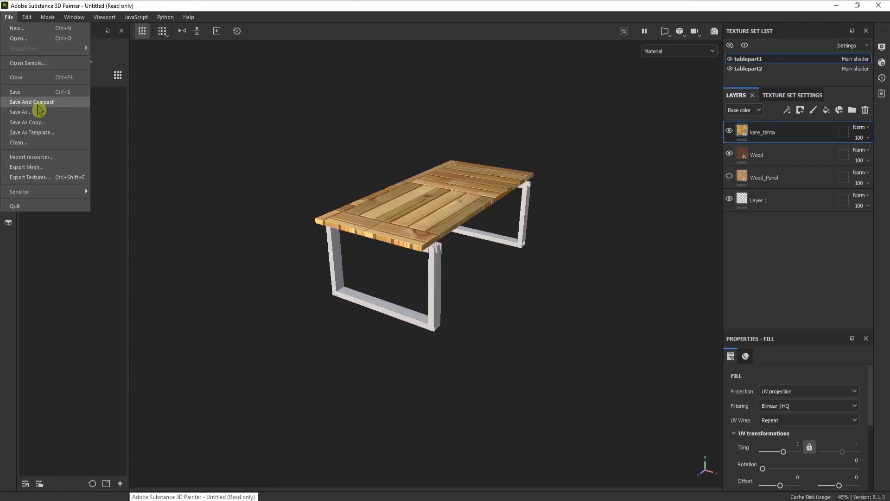
click(45, 159)
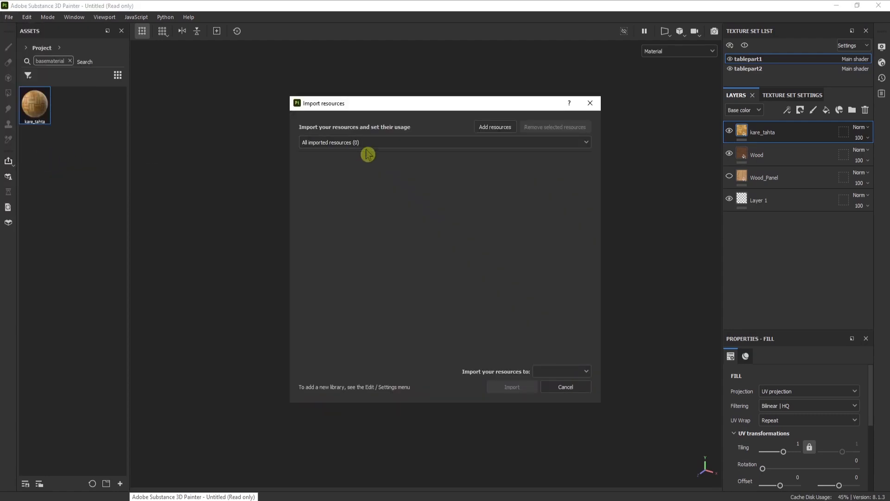
click(503, 127)
click(408, 206)
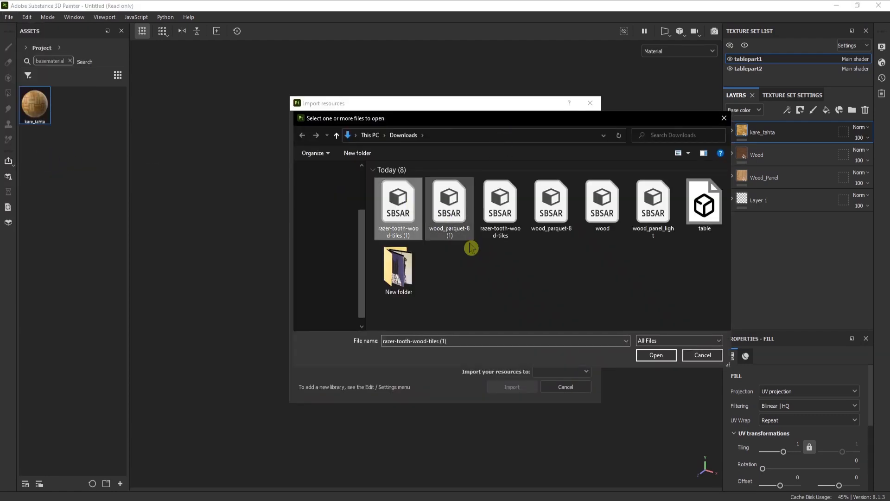
click(657, 356)
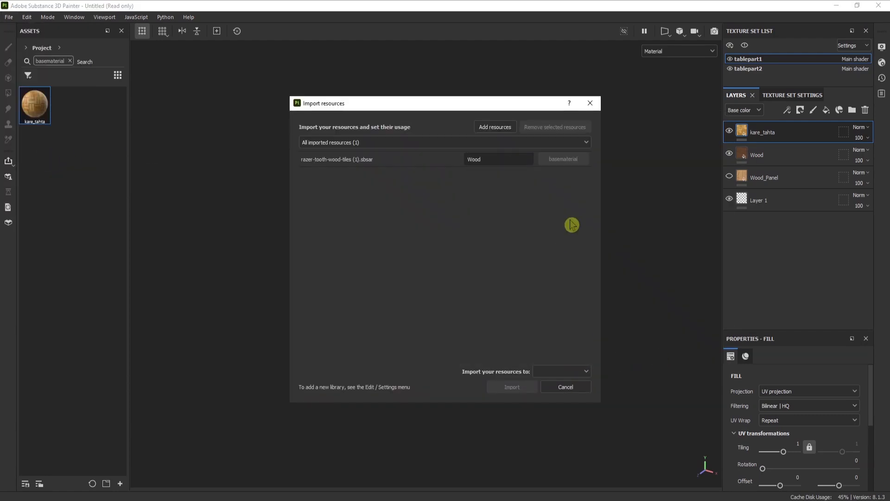
Step: Import razer-tooth-wood-tiles (1).sbsar into the current session and apply the material to the tabletop
click(560, 372)
click(573, 393)
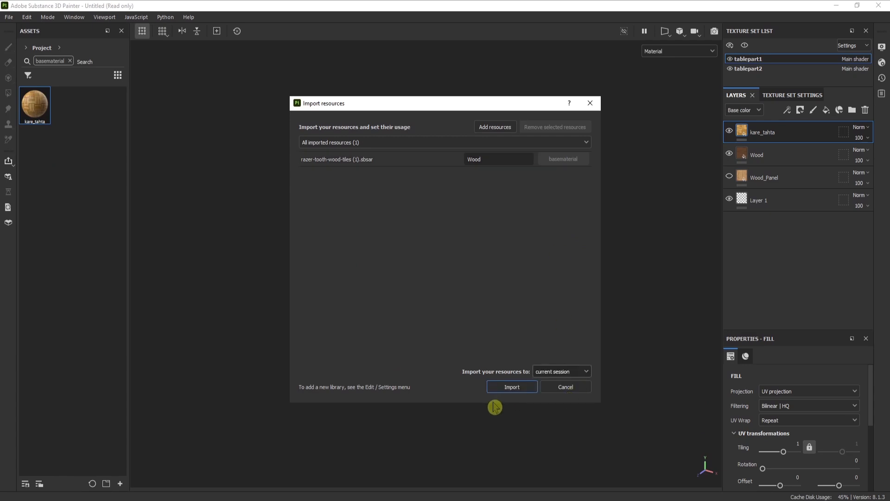
click(513, 388)
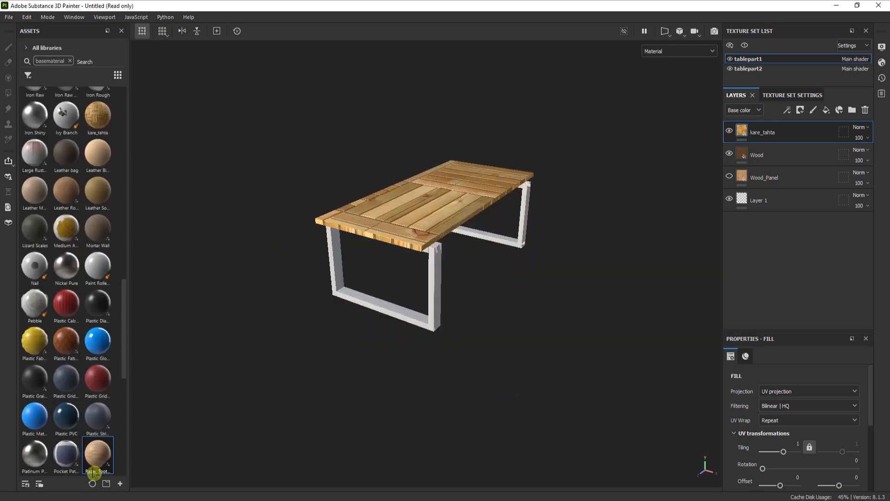
drag(94, 464, 408, 246)
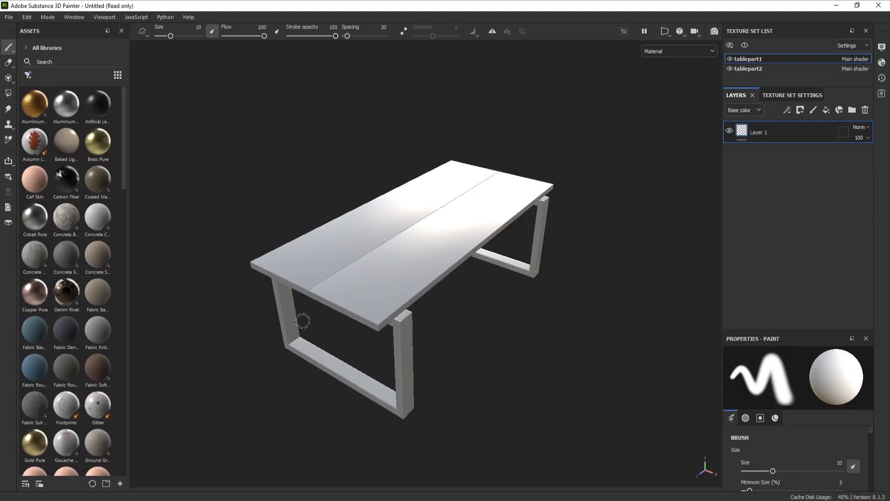
Step: Check the Project and Your assets libraries for the previously imported wood materials in the fresh table project
click(27, 49)
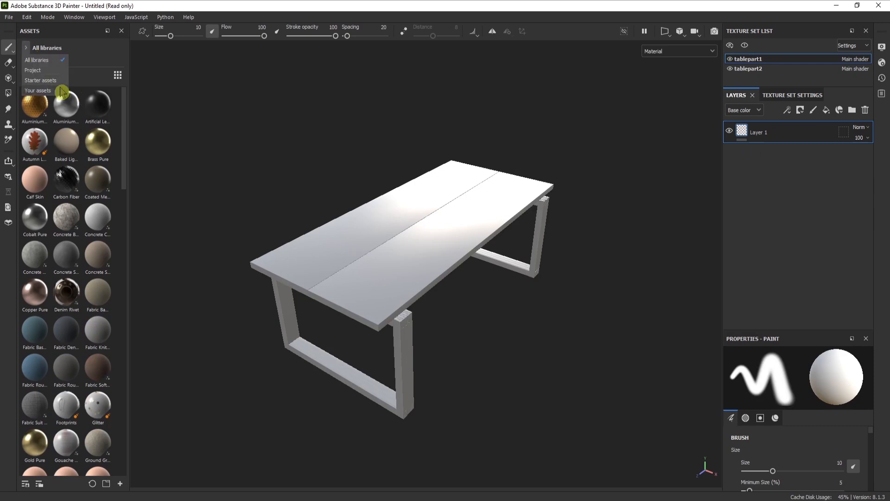
click(33, 70)
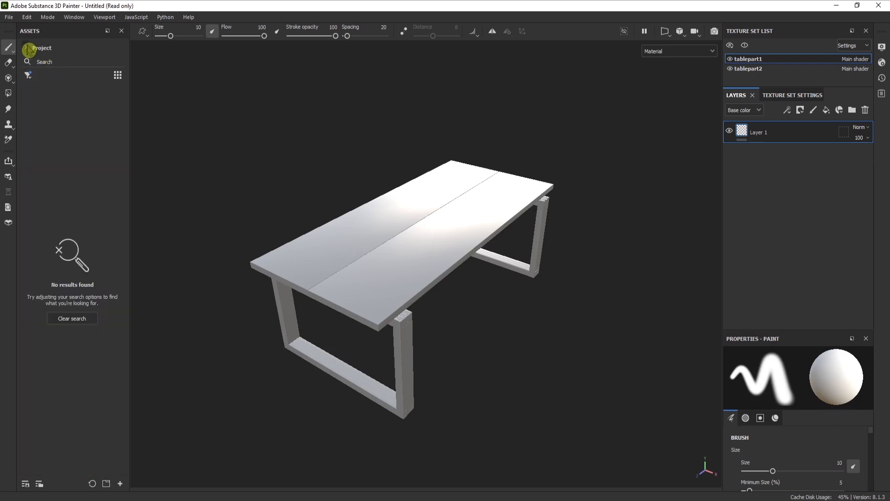
click(30, 49)
click(49, 91)
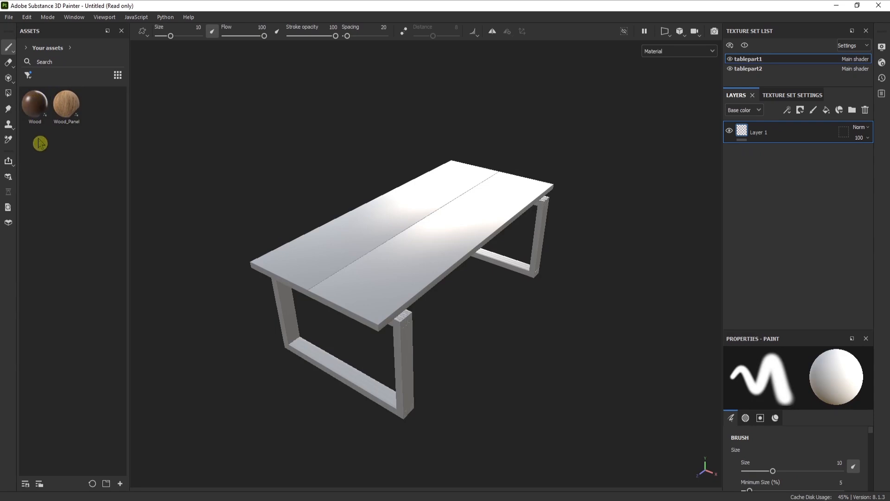
Step: Check the Project and Starter assets libraries in the fresh table project and show the assets of all libraries
click(29, 54)
click(50, 75)
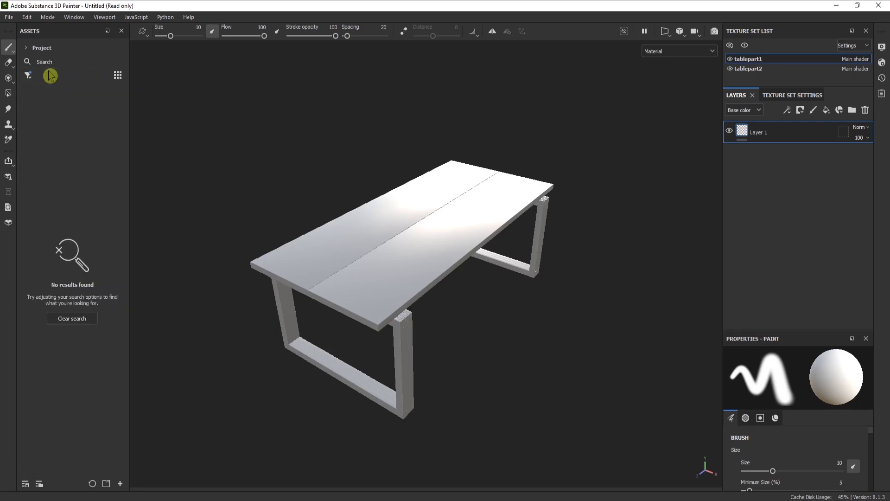
click(36, 50)
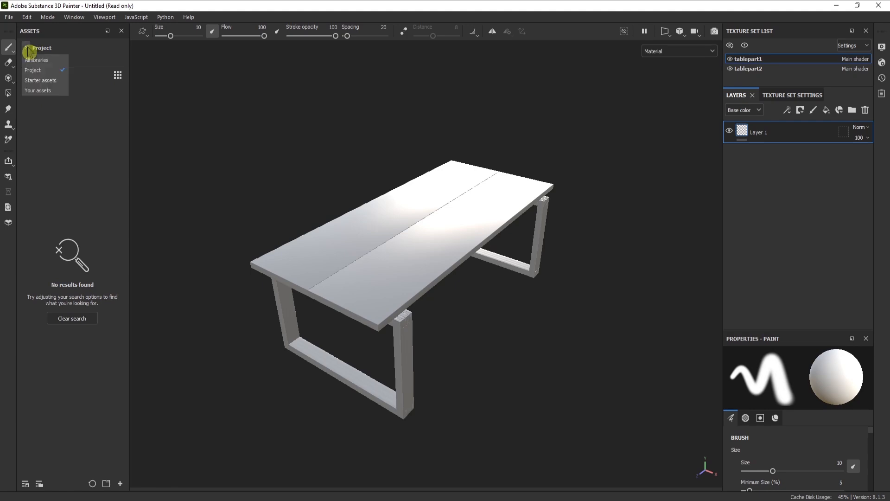
click(51, 80)
click(49, 48)
click(56, 59)
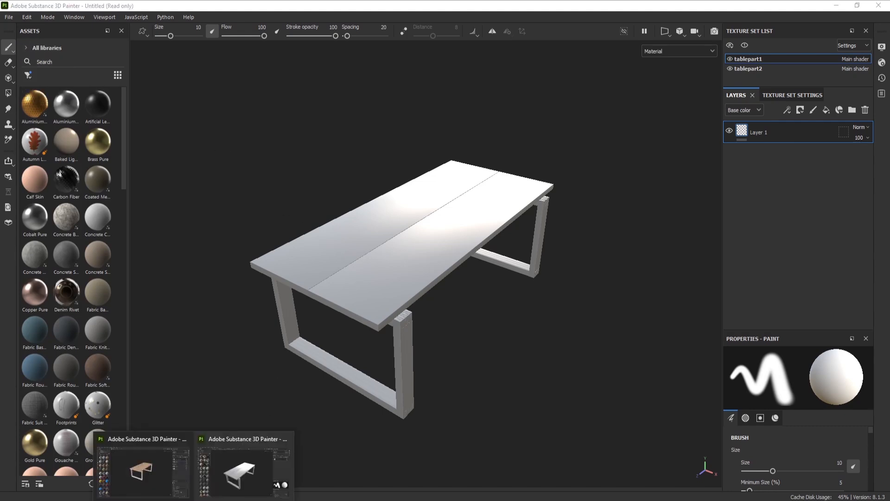
Step: Look at Razer_Tooth_Wood_Tiles in the textured table project, return to the fresh table project and search all libraries for "razer"
click(153, 471)
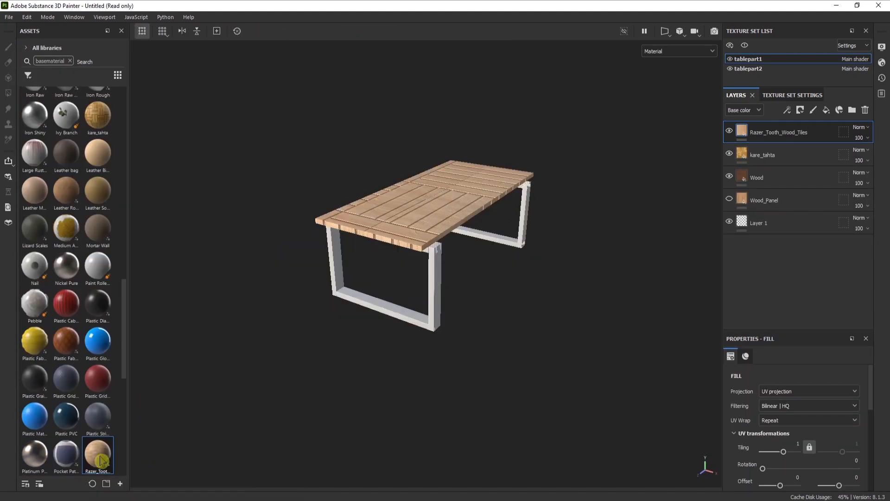
mouse_move(96, 459)
click(237, 478)
click(99, 63)
text(razer)
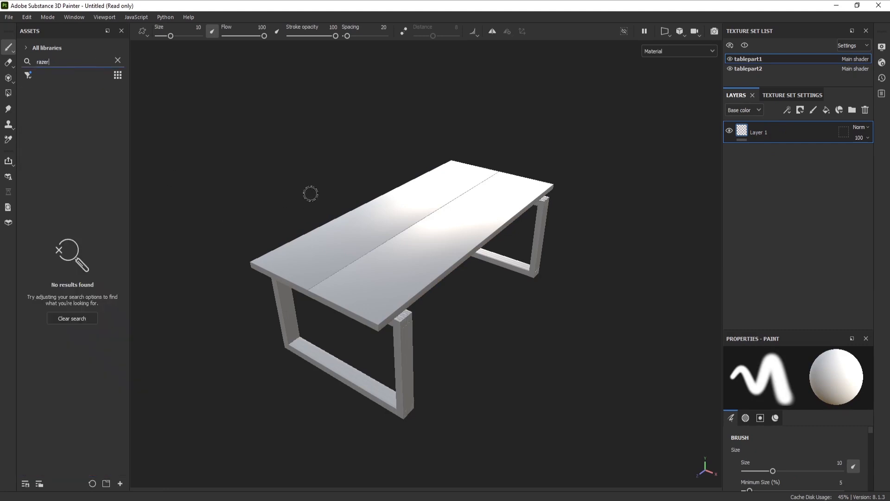
Step: Review the destination options for importing resources and leave the import dialog without importing anything
click(9, 16)
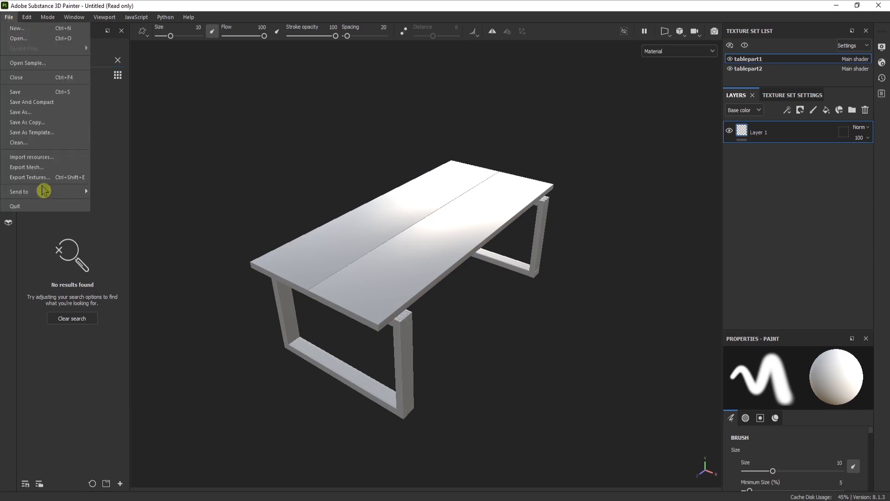
click(44, 160)
click(568, 371)
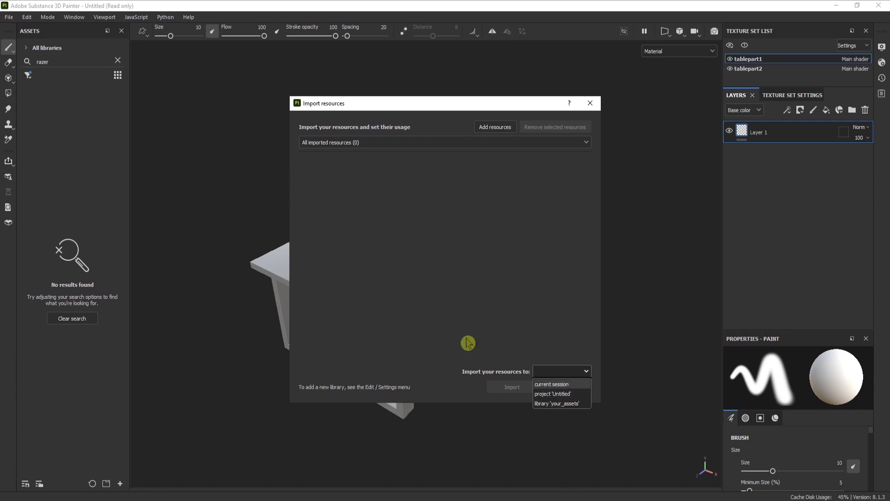
click(475, 325)
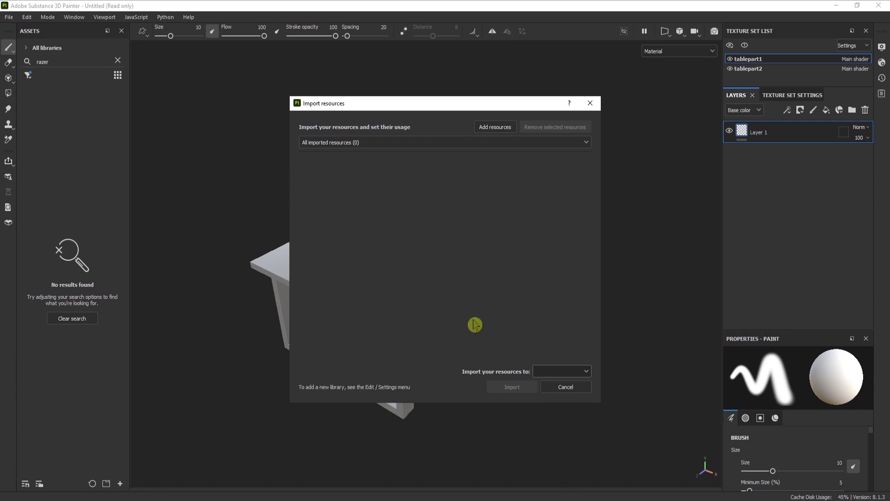
click(566, 387)
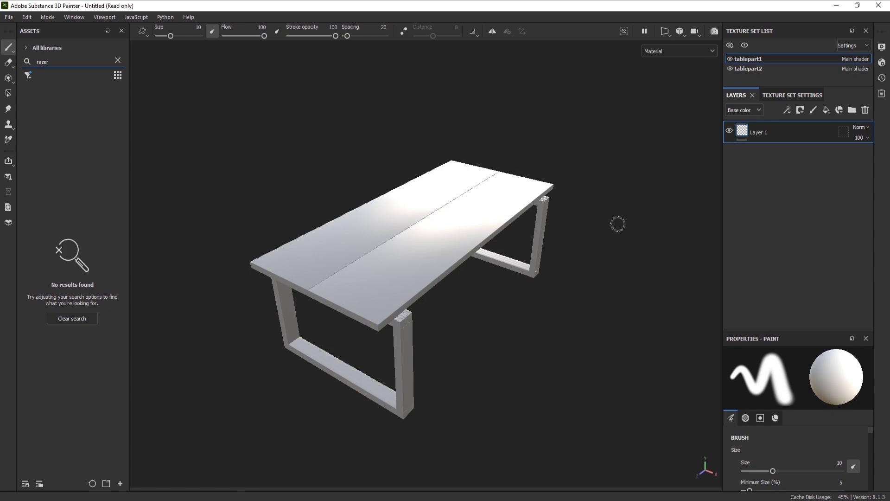